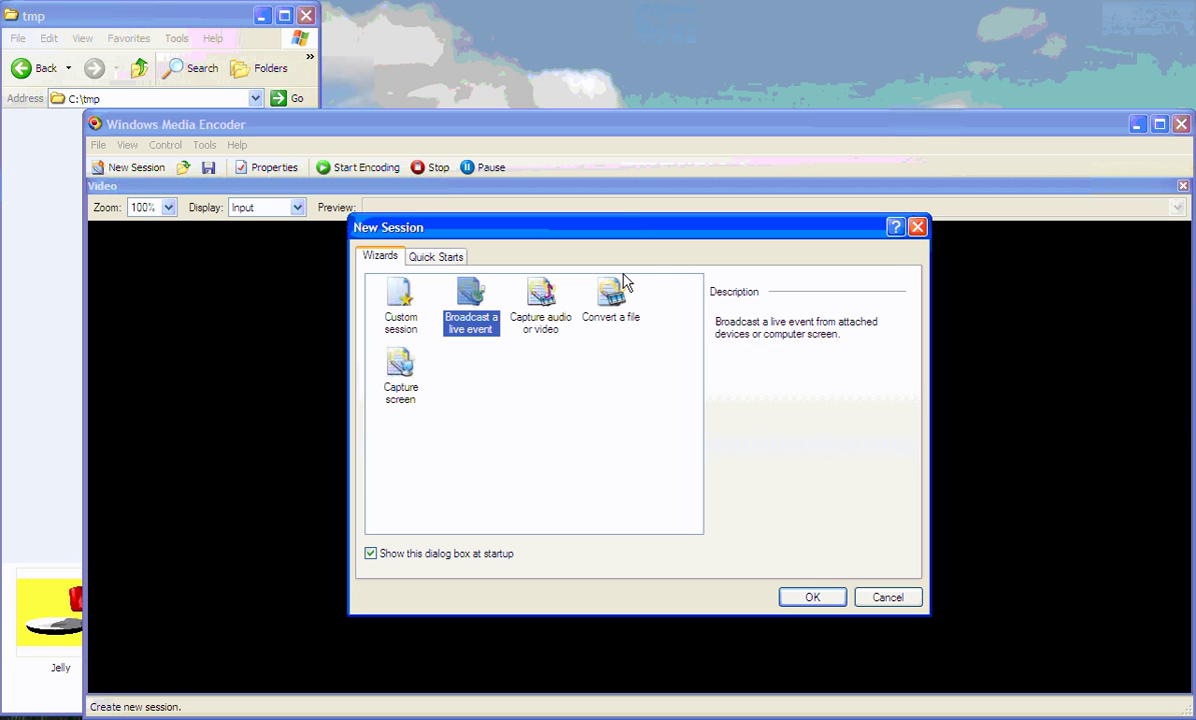
Step: Skip the broadcast and file conversion wizards and start a custom session
{"action": "left_click", "coordinate": [495, 425]}
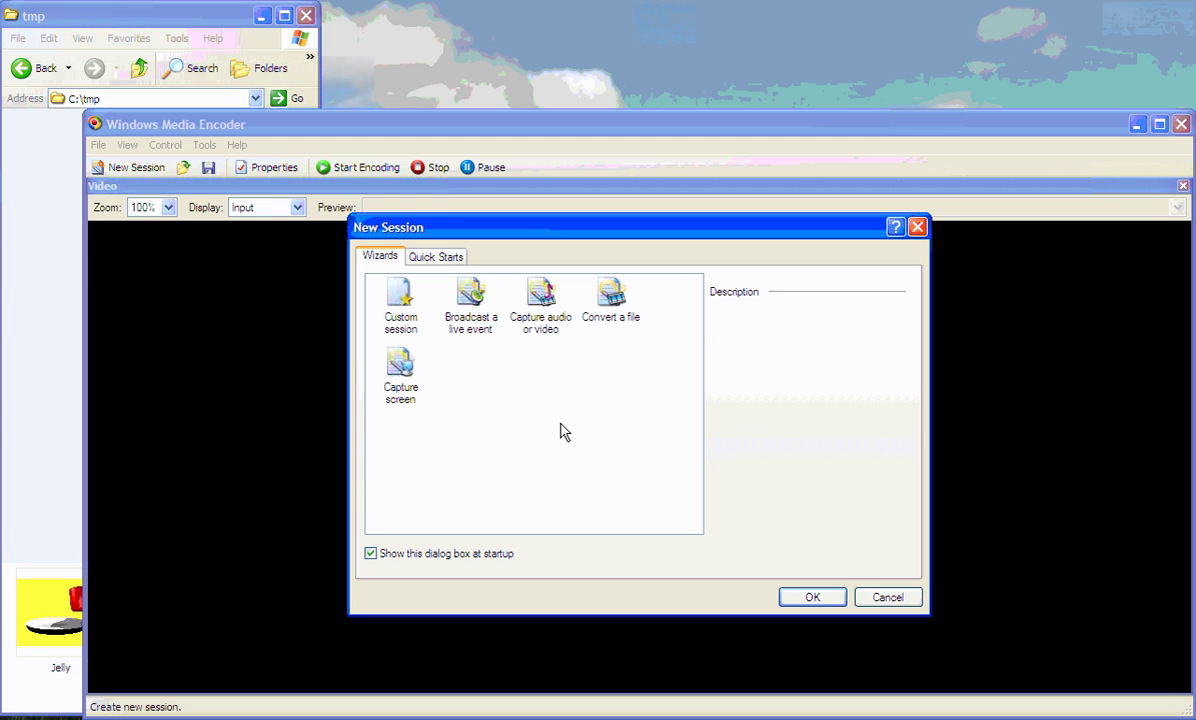
{"action": "left_click", "coordinate": [618, 300]}
{"action": "left_click", "coordinate": [608, 393]}
{"action": "left_click", "coordinate": [400, 312]}
{"action": "left_click", "coordinate": [816, 597]}
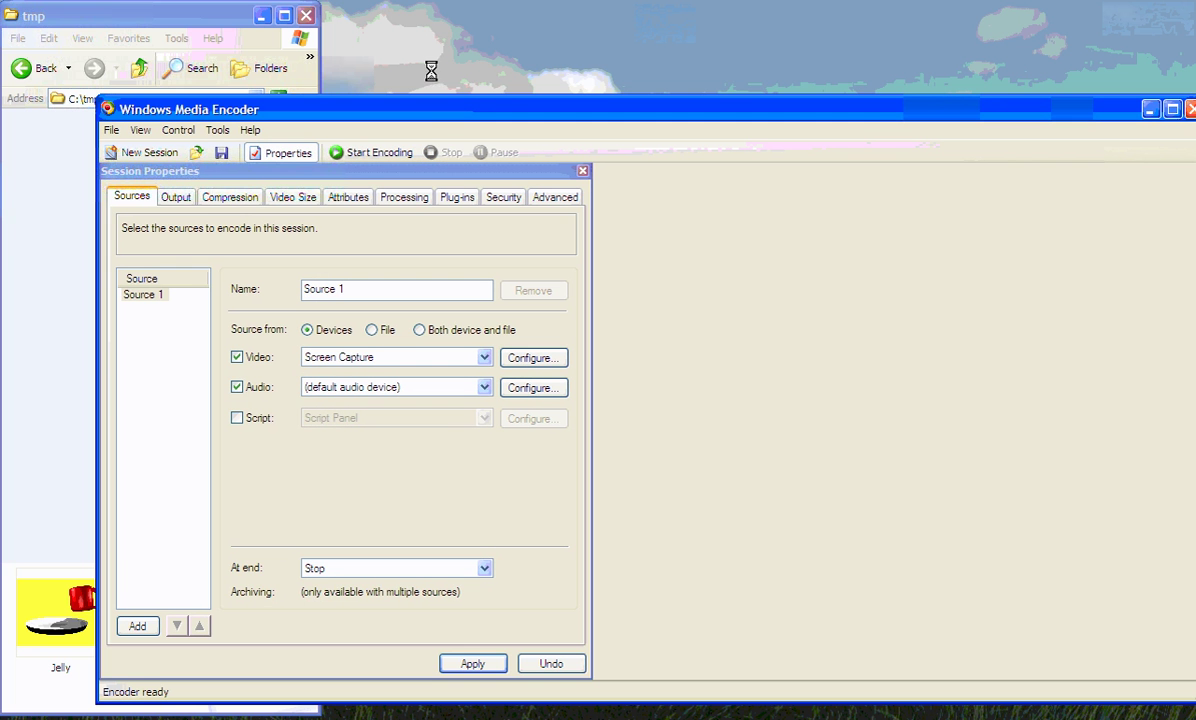
Step: Set Source 1 to take its video from the file C:/tmp/Jelly.avi
{"action": "left_click_drag", "start_coordinate": [293, 113], "coordinate": [269, 6]}
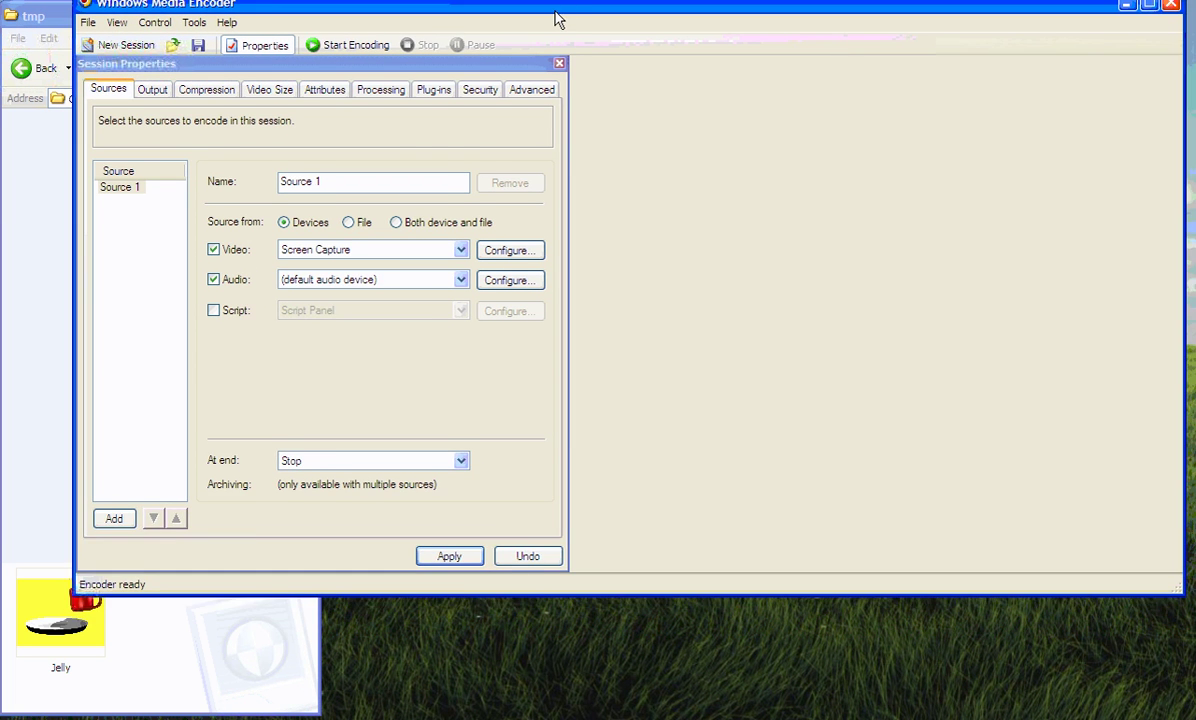
{"action": "left_click_drag", "start_coordinate": [517, 10], "coordinate": [520, 50]}
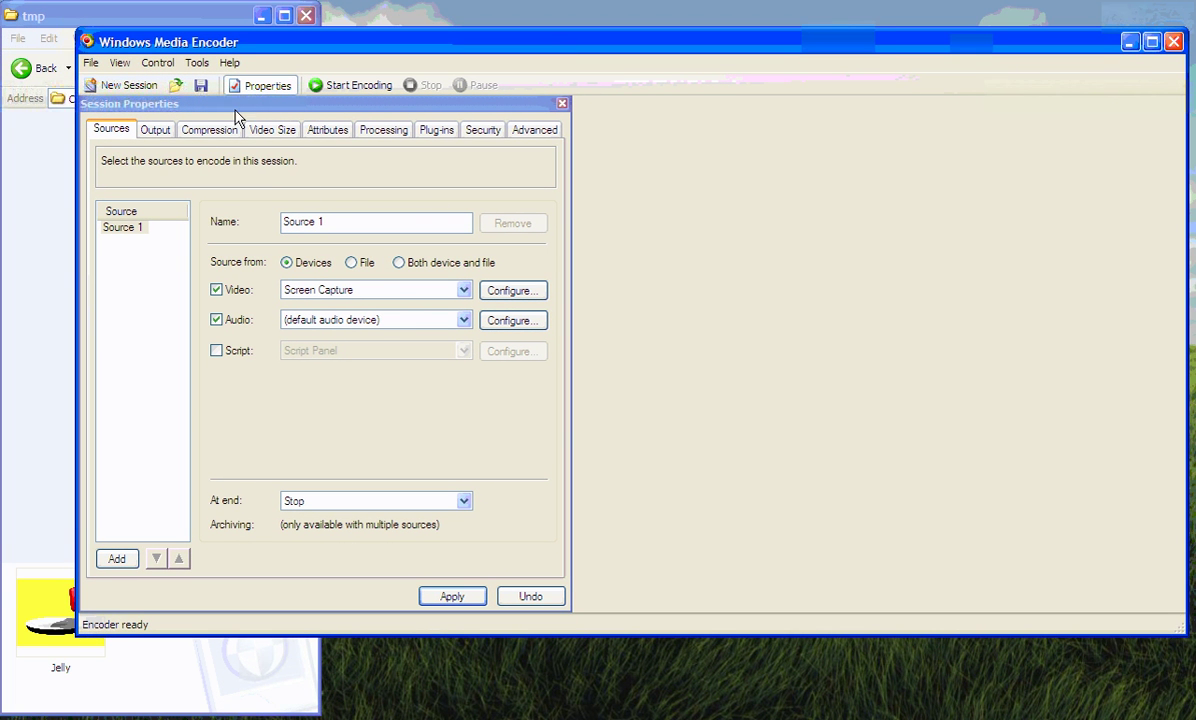
{"action": "left_click", "coordinate": [352, 263]}
{"action": "left_click", "coordinate": [359, 291]}
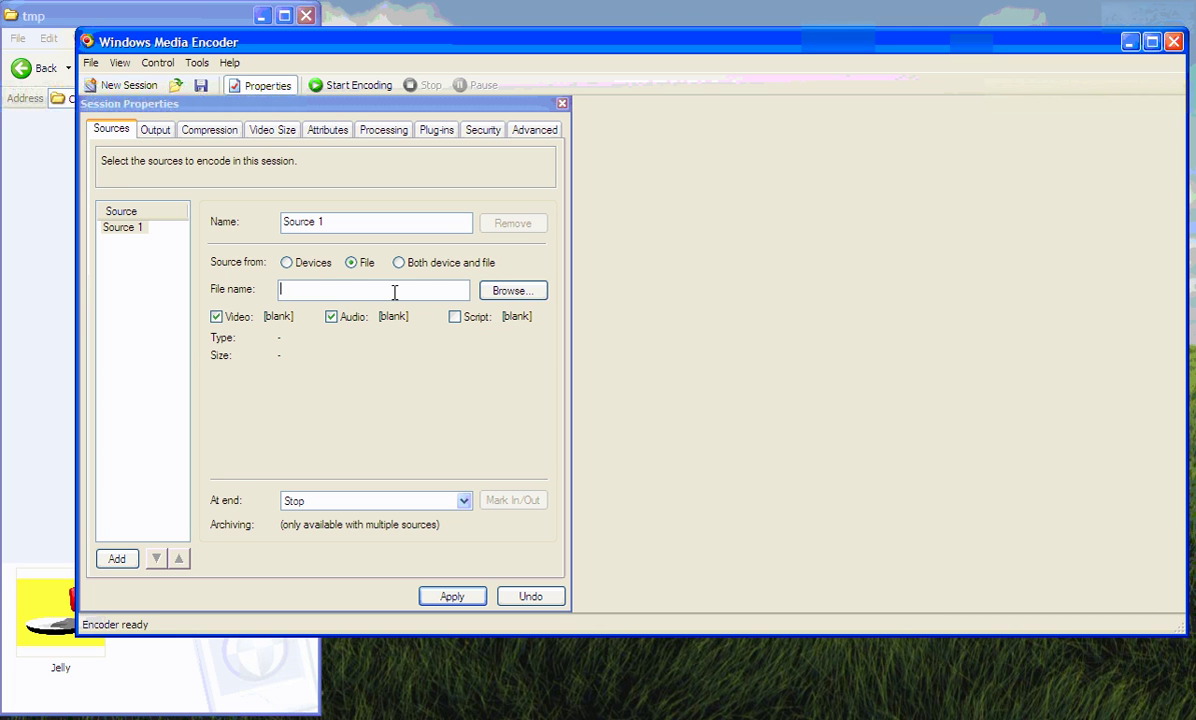
{"action": "type", "text": "C:/tmp/Jelly.avi"}
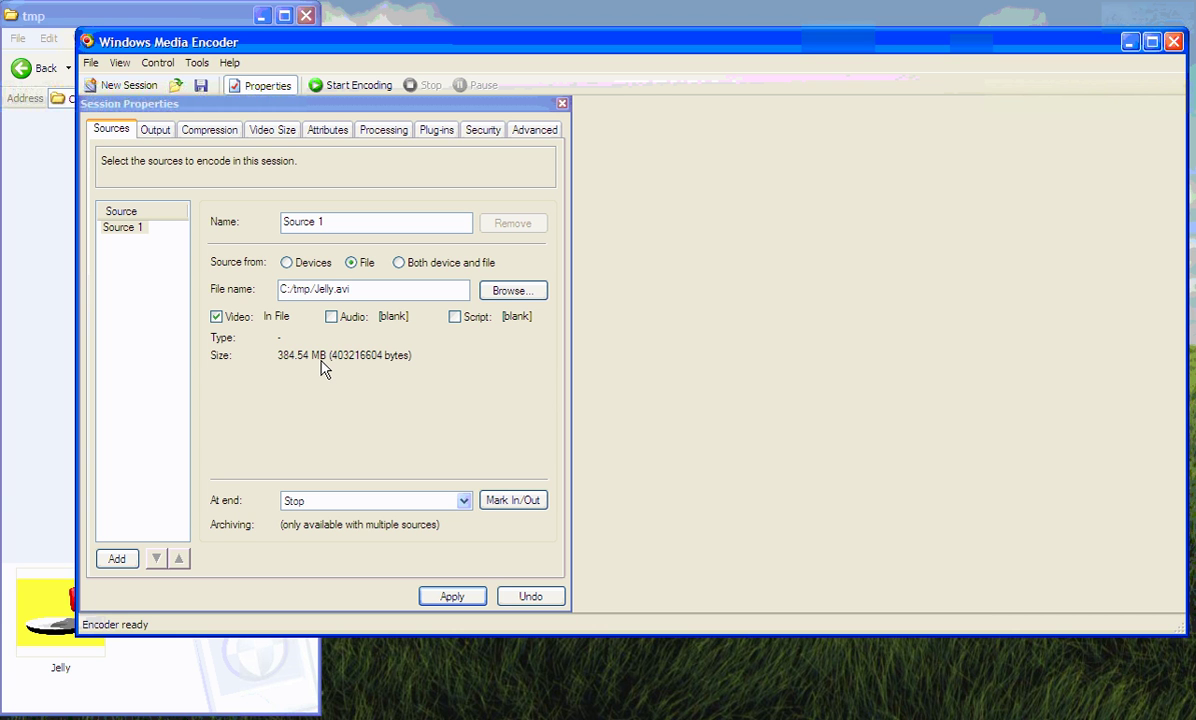
{"action": "left_click", "coordinate": [148, 130]}
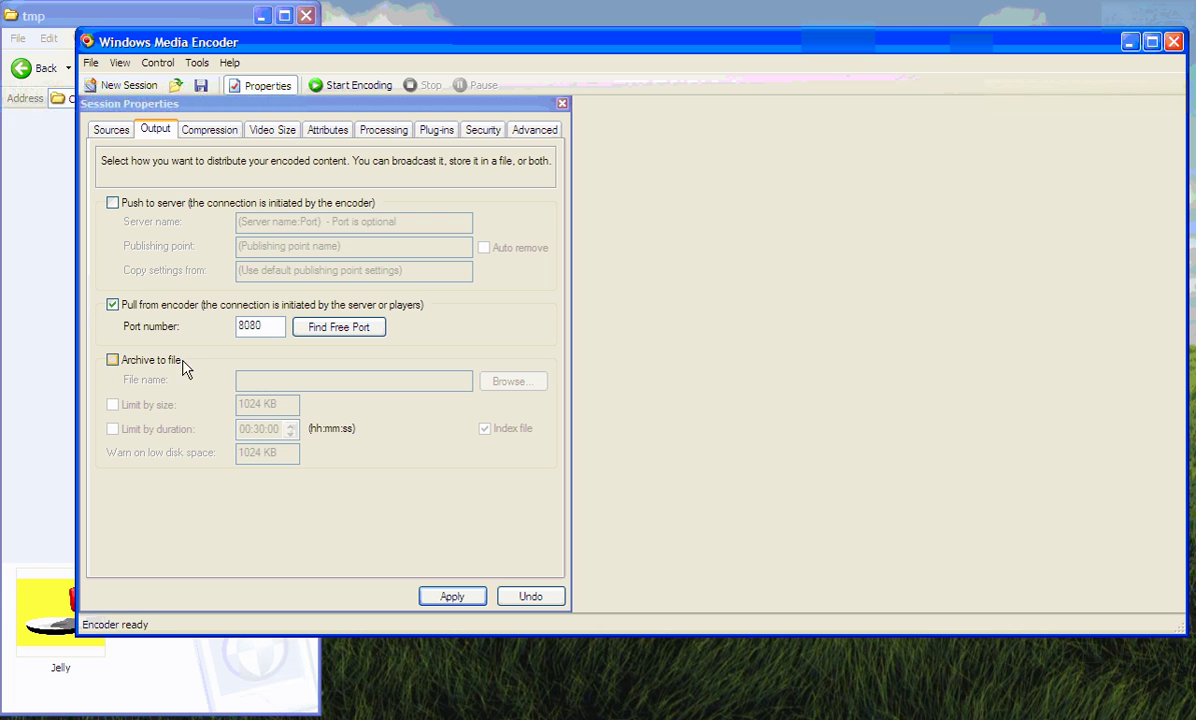
Step: Archive the output to C:/tmp/Jelly.wmv and turn off Pull from encoder
{"action": "left_click", "coordinate": [112, 360]}
{"action": "left_click", "coordinate": [112, 304]}
{"action": "left_click", "coordinate": [300, 380]}
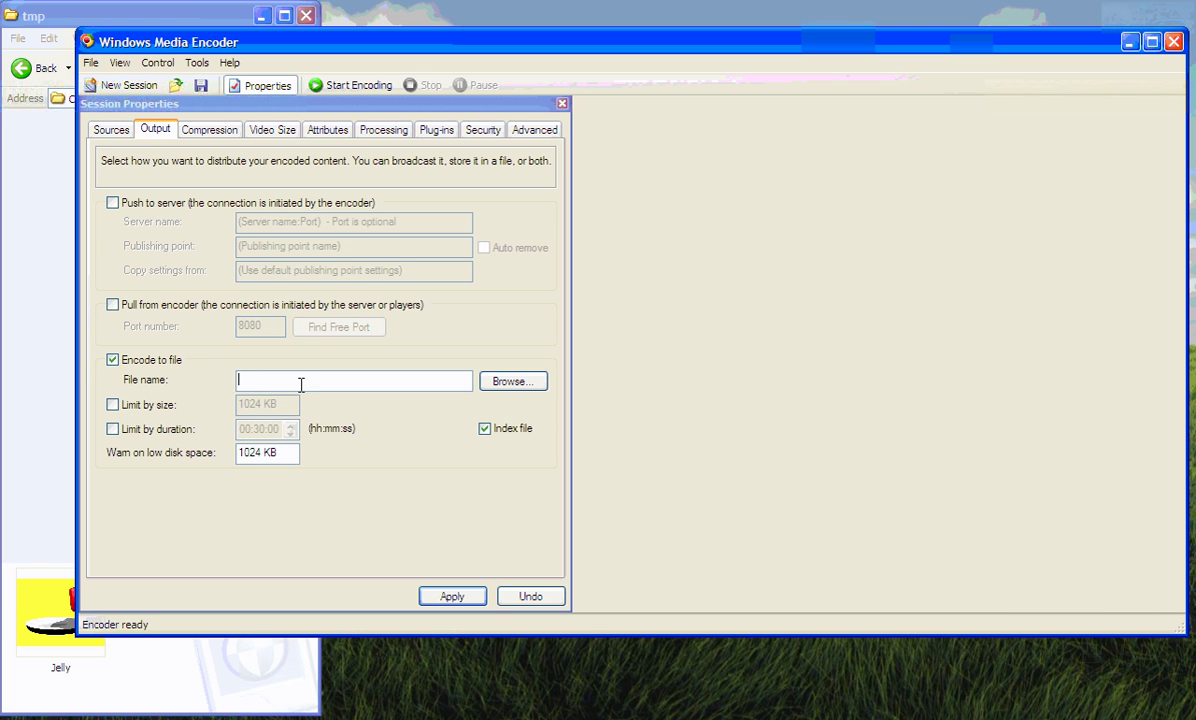
{"action": "type", "text": "C:/tmp/Jelly.avi"}
{"action": "left_click_drag", "start_coordinate": [339, 383], "coordinate": [295, 380]}
{"action": "type", "text": "wmv"}
Step: Encode at 1000 Kbps only, dropping the 300 Kbps bit rate
{"action": "left_click", "coordinate": [222, 132]}
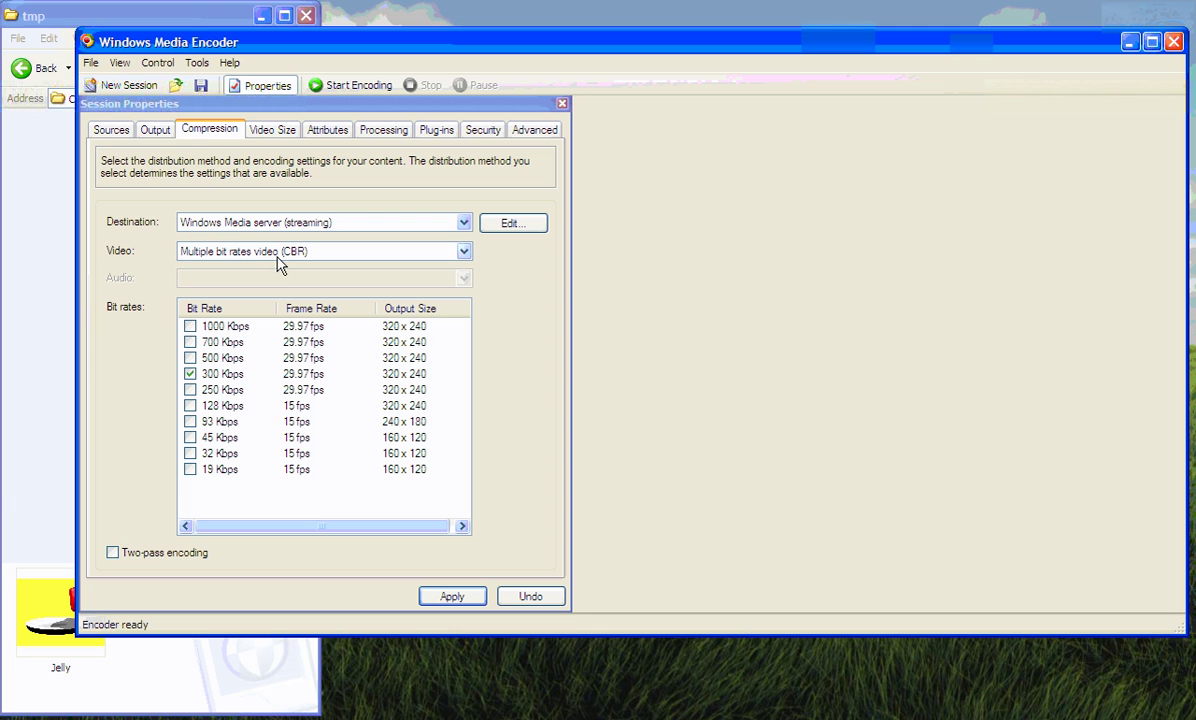
{"action": "left_click", "coordinate": [190, 327]}
{"action": "left_click", "coordinate": [190, 373]}
Step: Resize the output video from 320x240 to 640x360
{"action": "left_click", "coordinate": [265, 129]}
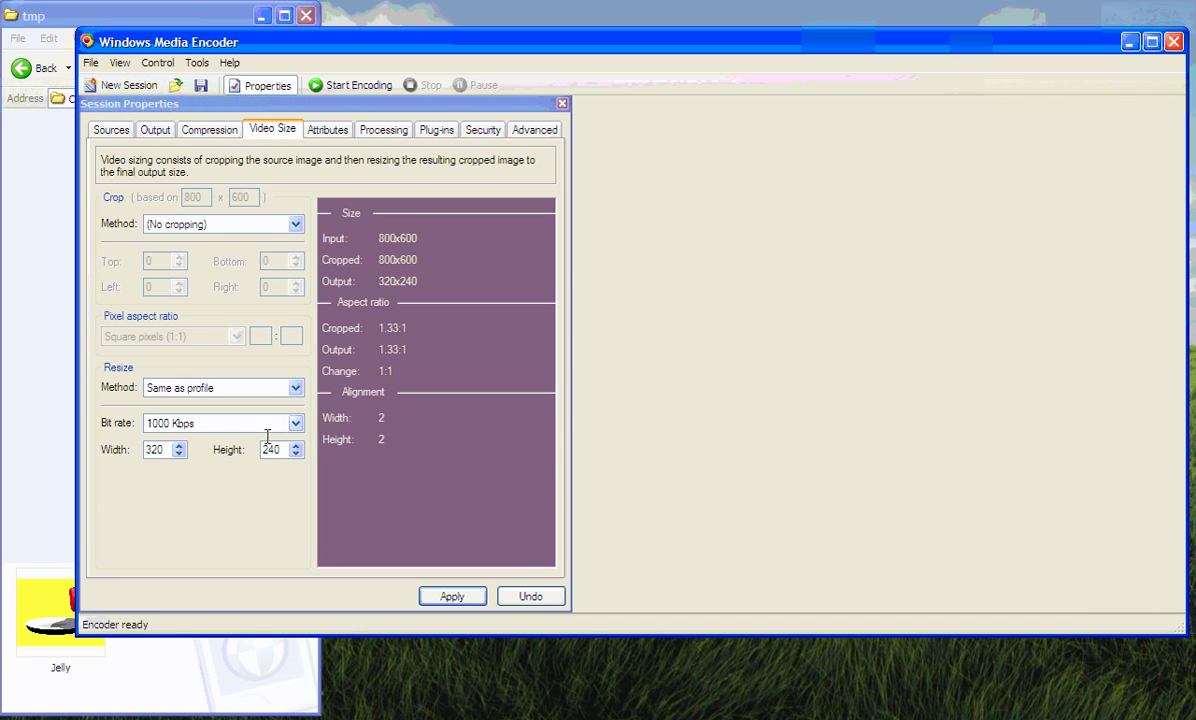
{"action": "left_click_drag", "start_coordinate": [162, 449], "coordinate": [86, 450]}
{"action": "type", "text": "640"}
{"action": "left_click", "coordinate": [285, 449]}
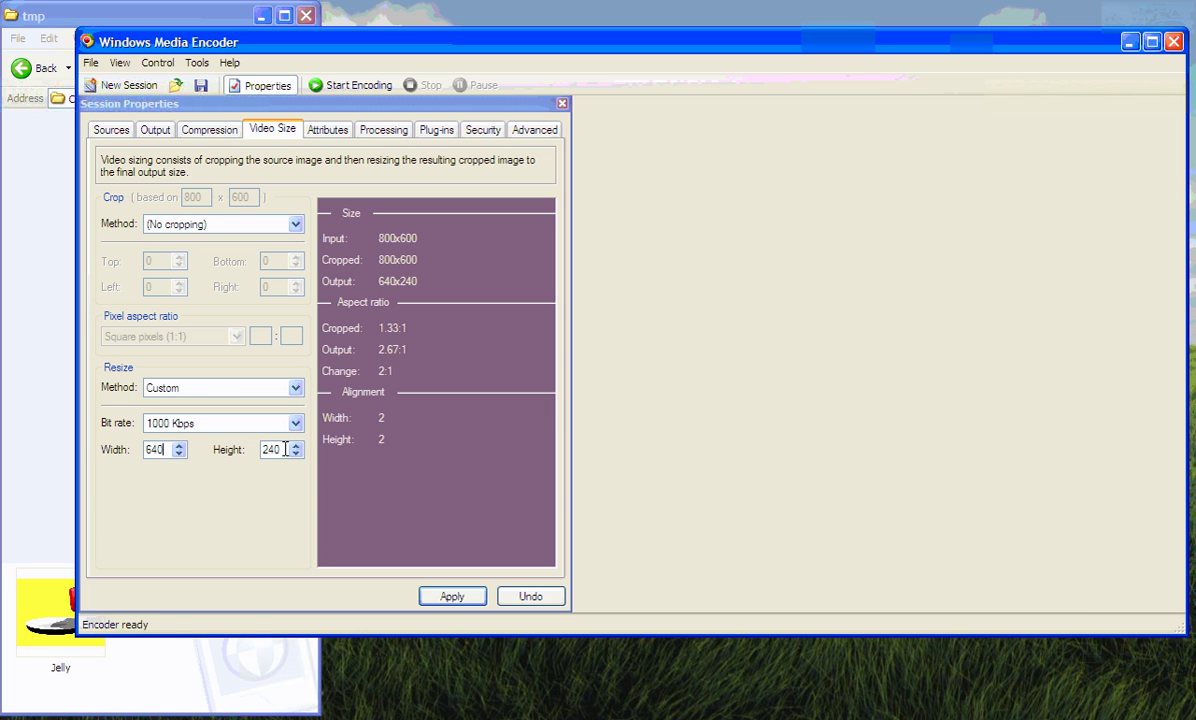
{"action": "left_click_drag", "start_coordinate": [285, 449], "coordinate": [239, 458]}
{"action": "type", "text": "360"}
Step: Review the Attributes and Processing settings, then apply the 1000 Kbps 640 x 360 session
{"action": "left_click", "coordinate": [320, 128]}
{"action": "left_click", "coordinate": [381, 130]}
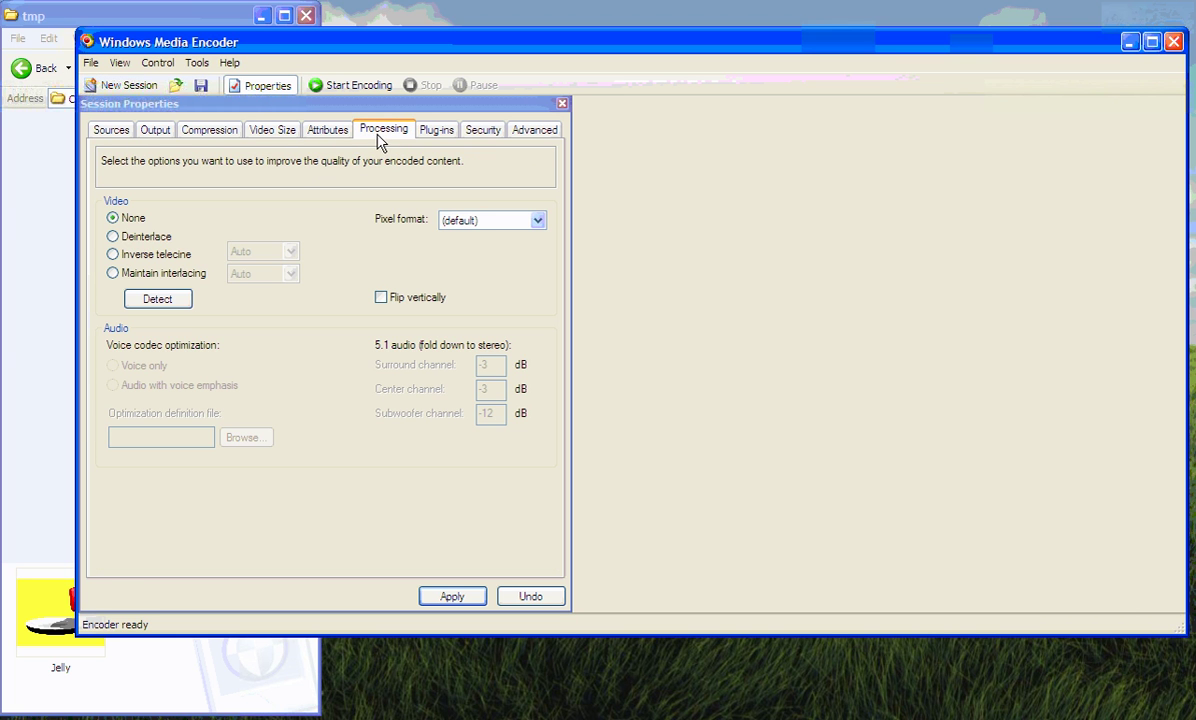
{"action": "left_click", "coordinate": [110, 130]}
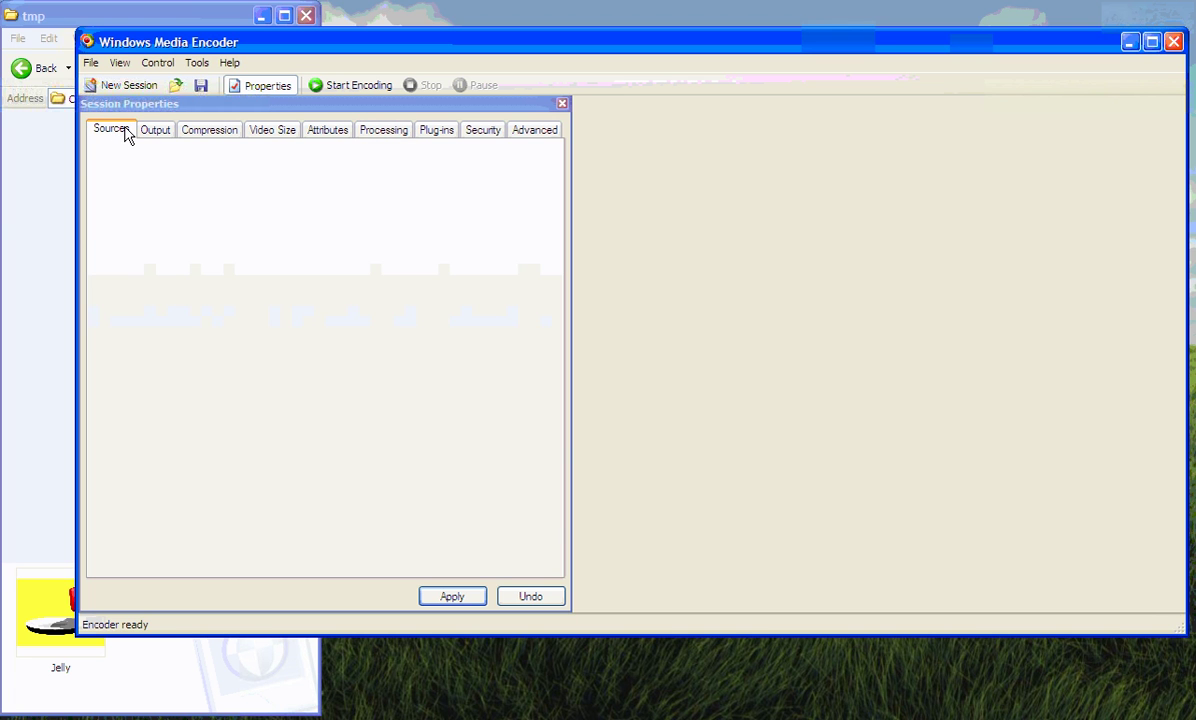
{"action": "left_click", "coordinate": [452, 596]}
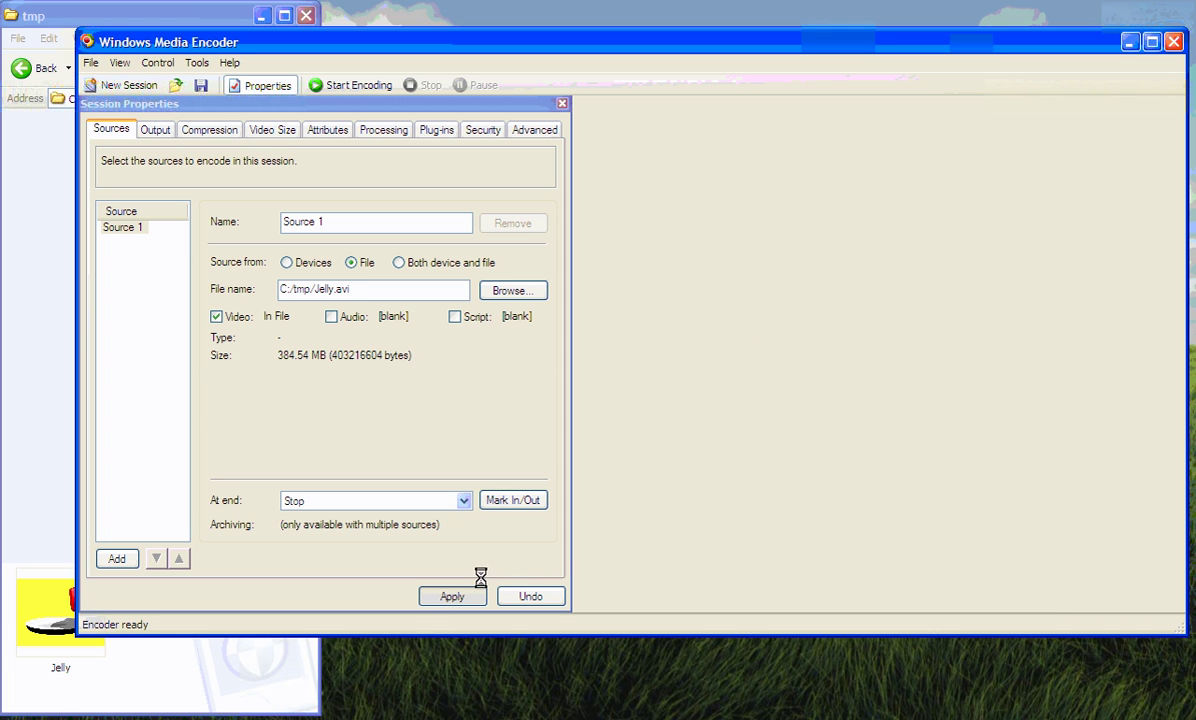
{"action": "left_click", "coordinate": [467, 597]}
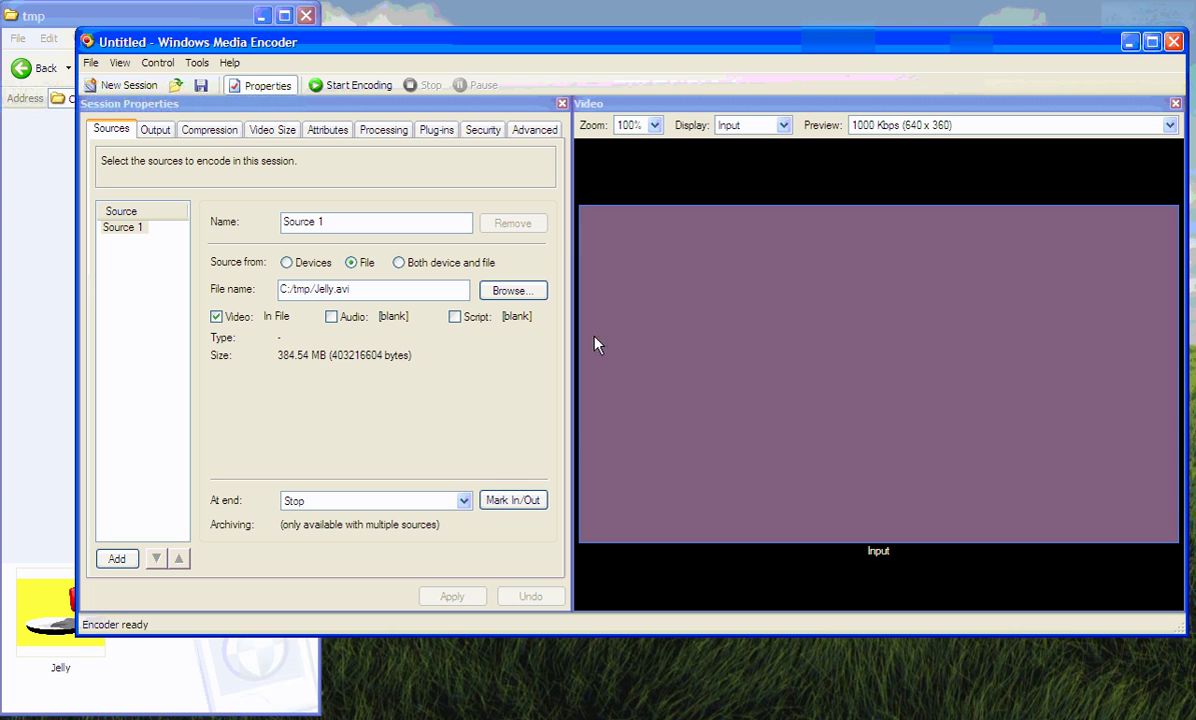
Step: Begin encoding Jelly.avi into Jelly.wmv from the toolbar
{"action": "left_click", "coordinate": [352, 85]}
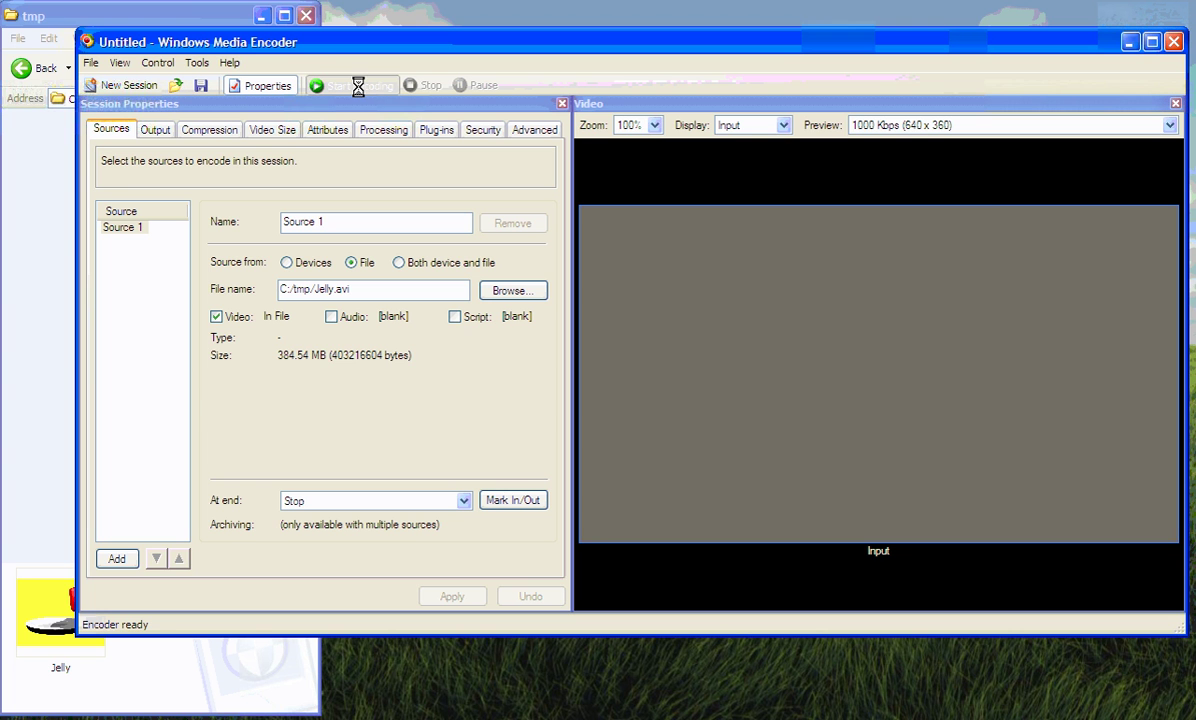